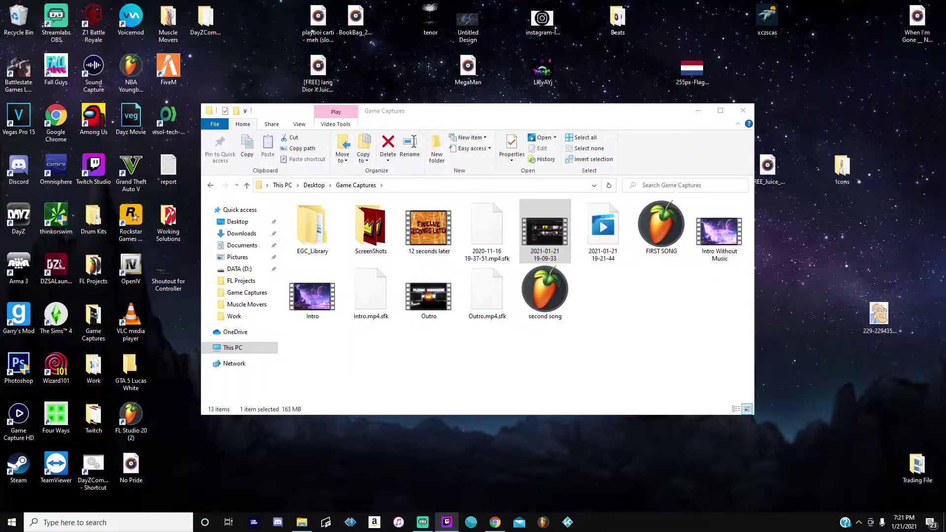
# Step: Minimize the Game Captures folder, switch to Chrome and examine the Xbox controller tutorial's YouTube page and comments
pyautogui.click(699, 111)
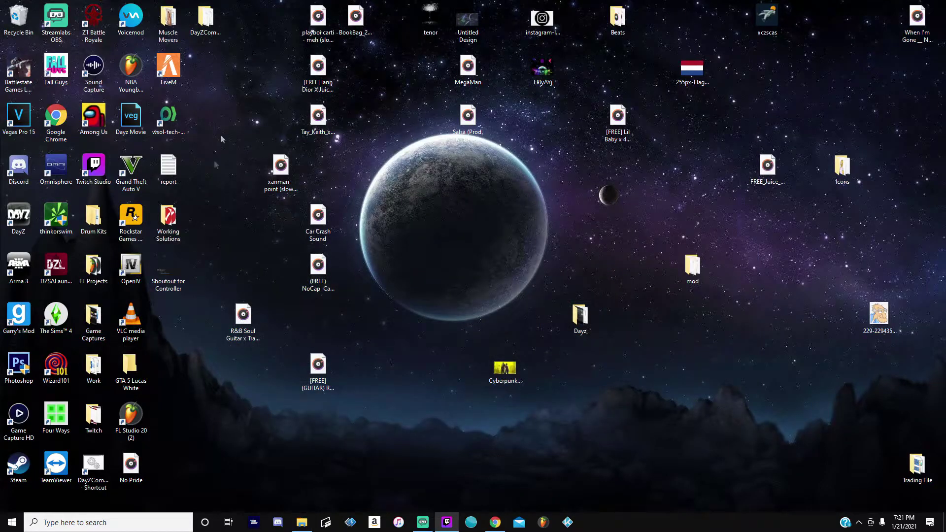
pyautogui.click(495, 522)
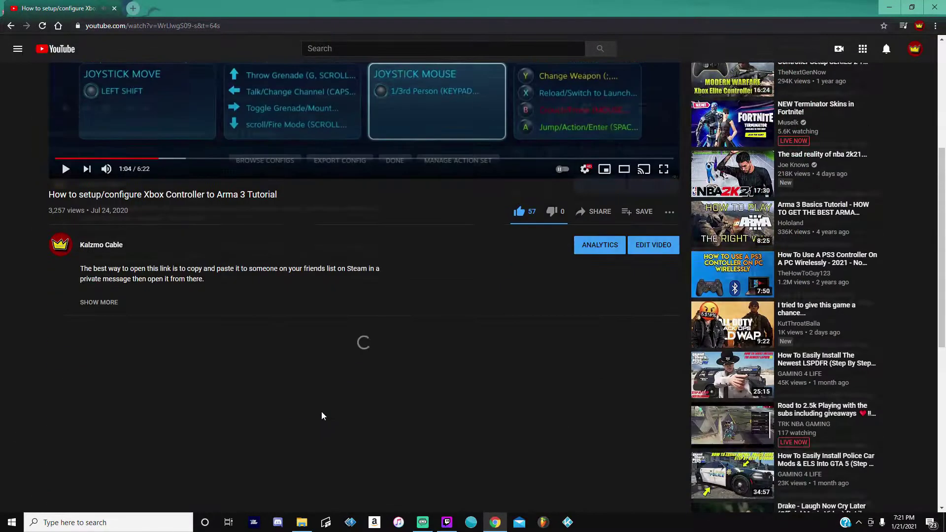
pyautogui.scroll(-3, 291, 387)
pyautogui.scroll(10, 291, 386)
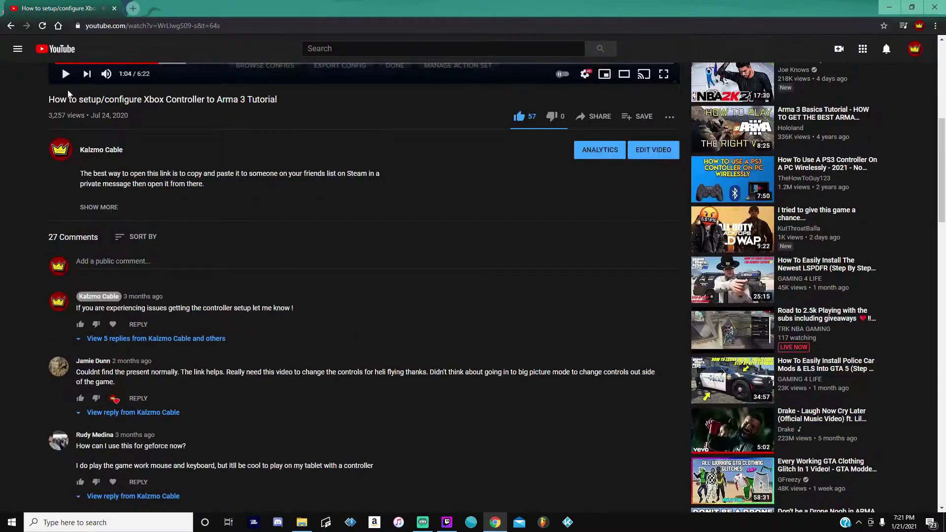
pyautogui.scroll(-10, 308, 422)
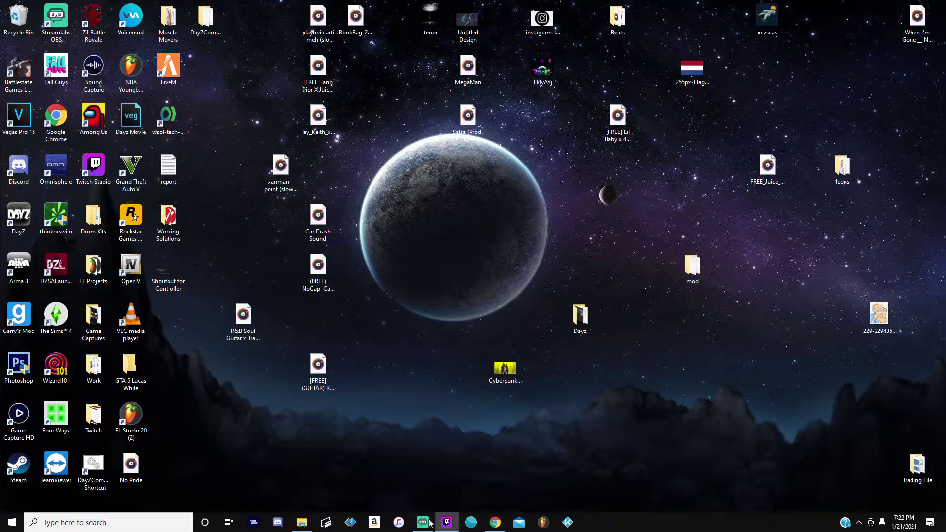
# Step: Launch Steam and, from the Big Picture library, open DayZ's Controller Configuration
pyautogui.doubleClick(18, 465)
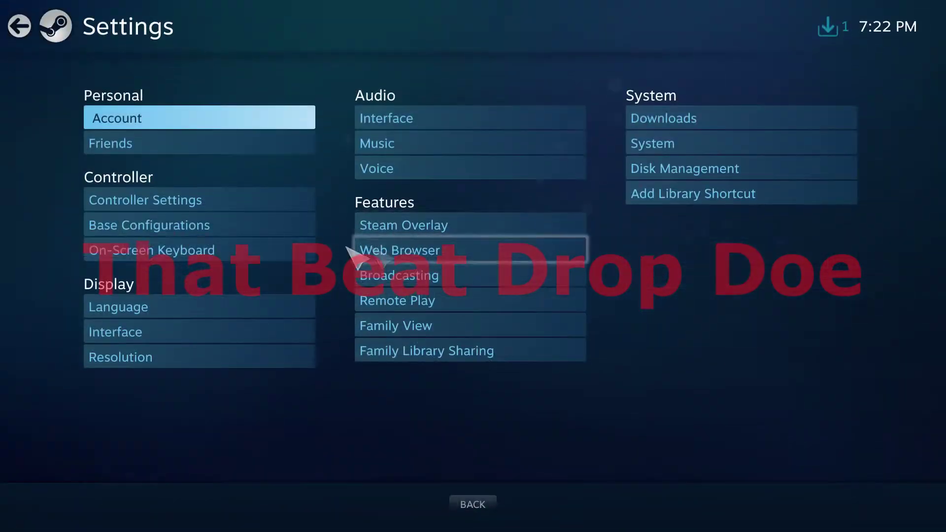
pyautogui.click(18, 25)
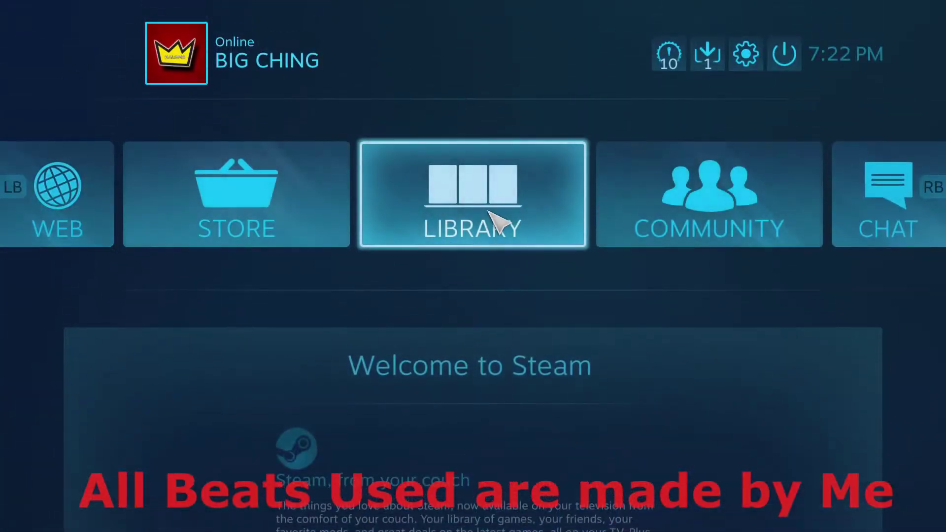
pyautogui.click(490, 210)
pyautogui.click(148, 157)
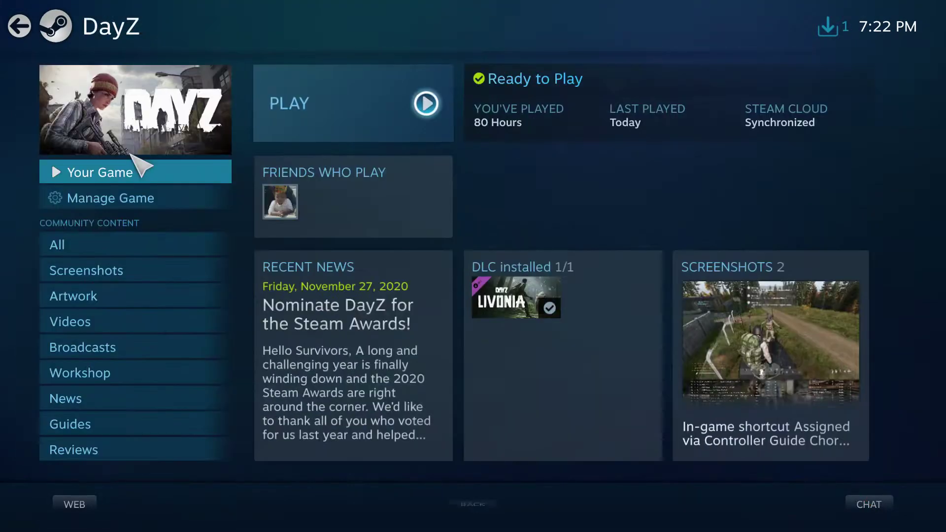
pyautogui.click(143, 198)
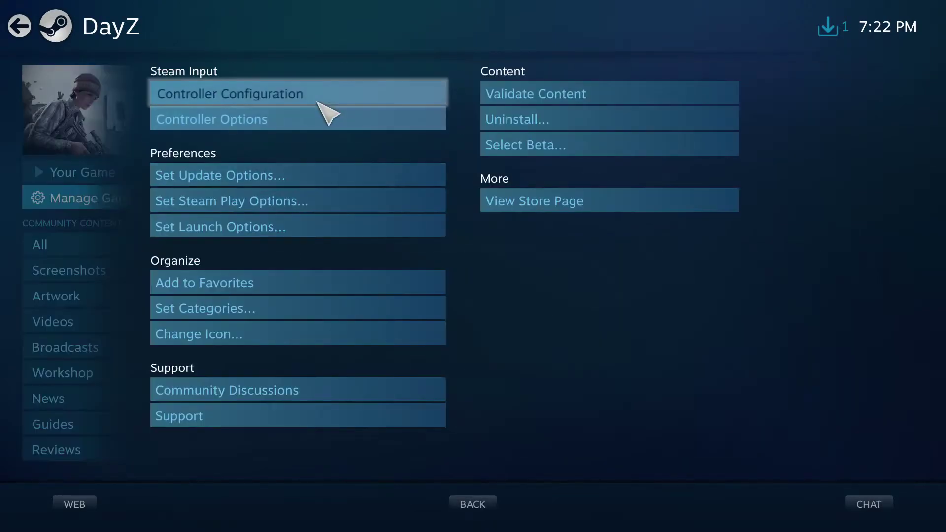
pyautogui.click(327, 111)
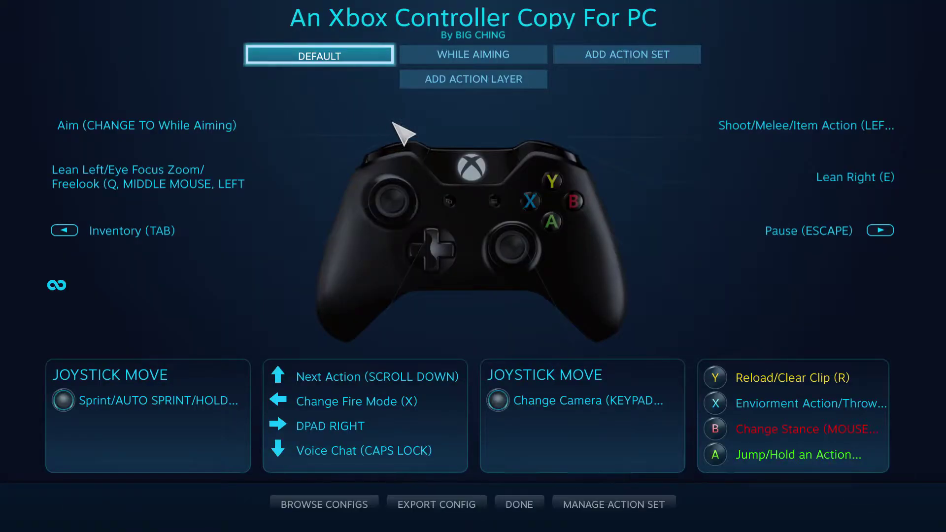
# Step: Examine the B button's regular press binding in the face button settings, and return to the configuration overview
pyautogui.click(723, 392)
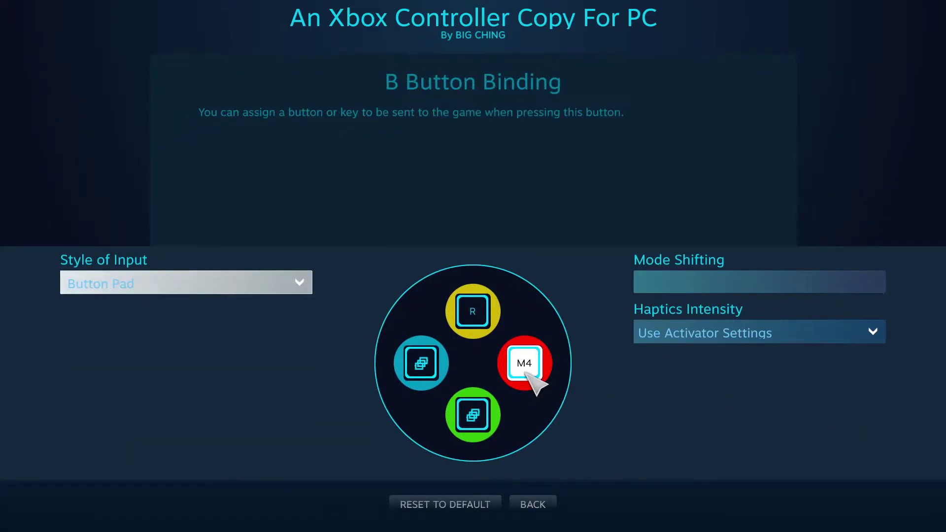
pyautogui.click(531, 378)
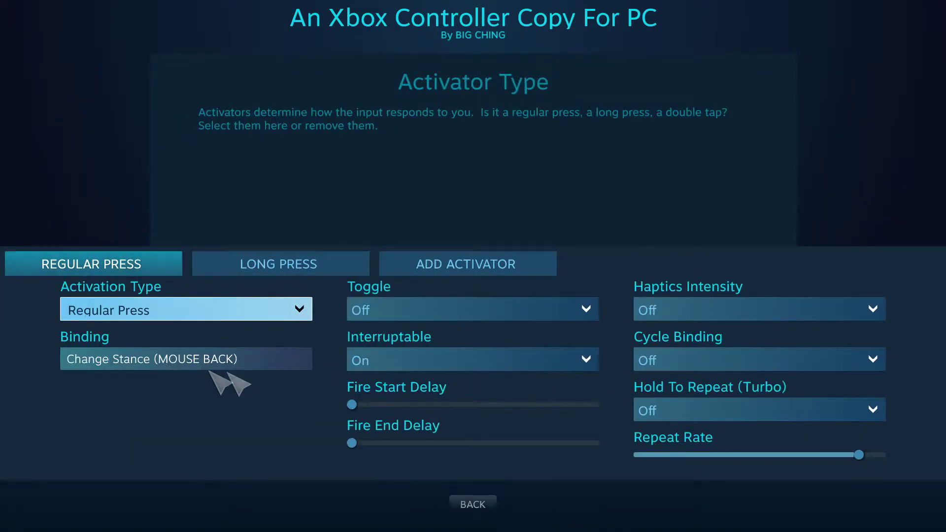
pyautogui.click(130, 361)
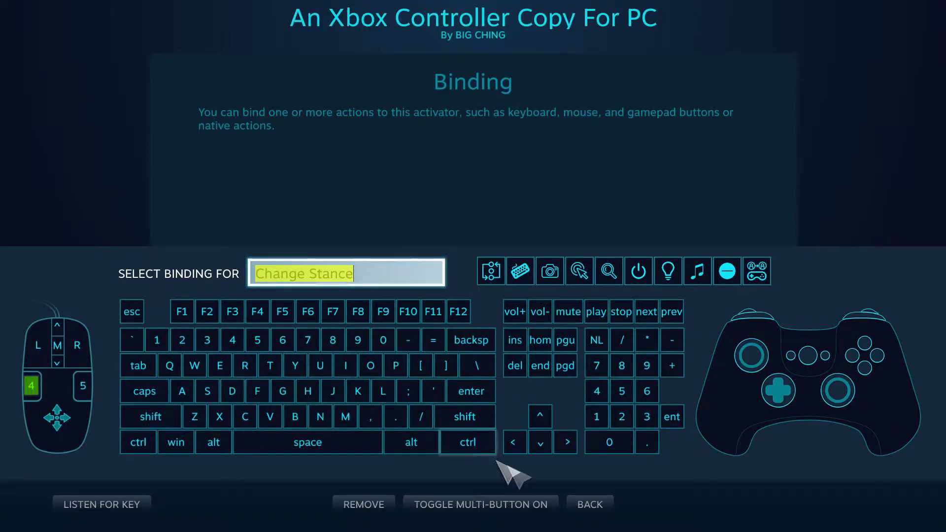
pyautogui.click(602, 506)
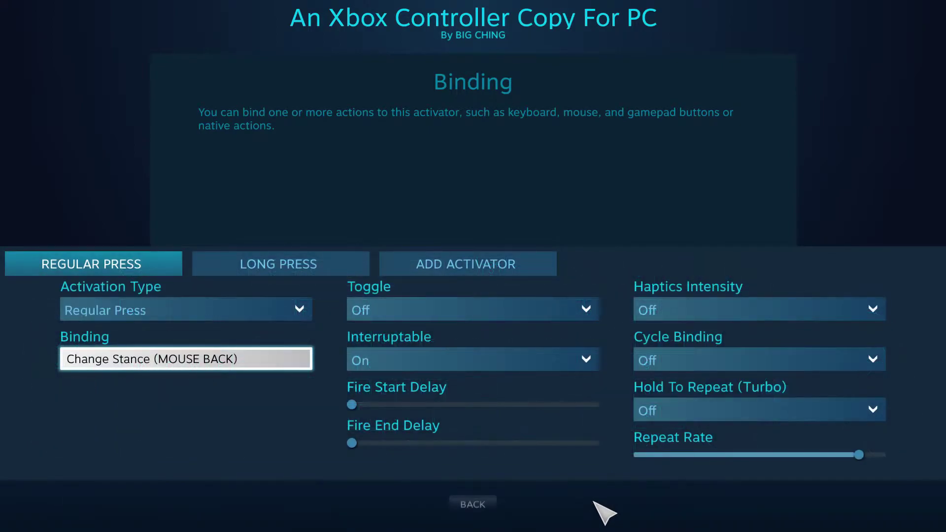
pyautogui.click(486, 508)
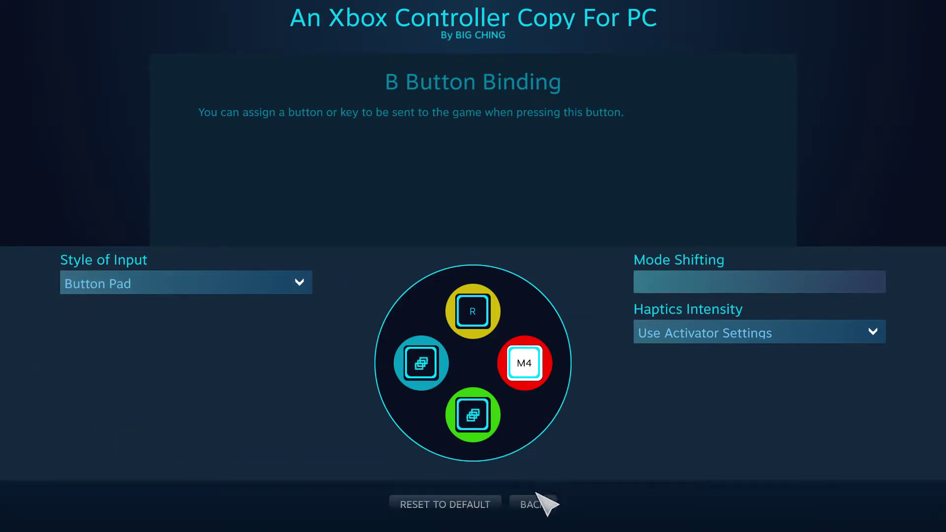
pyautogui.click(538, 495)
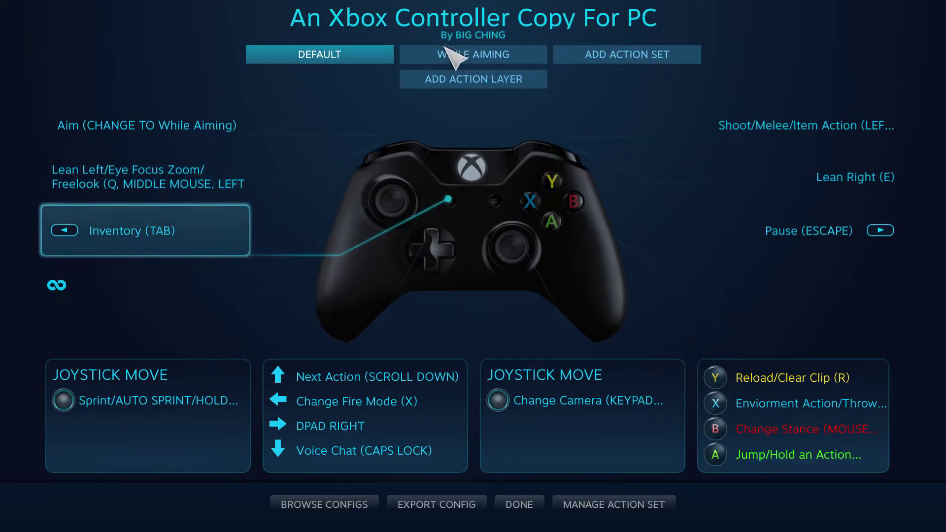
# Step: Compare the controller bindings of the Default and While Aiming action sets
pyautogui.click(421, 55)
pyautogui.click(356, 57)
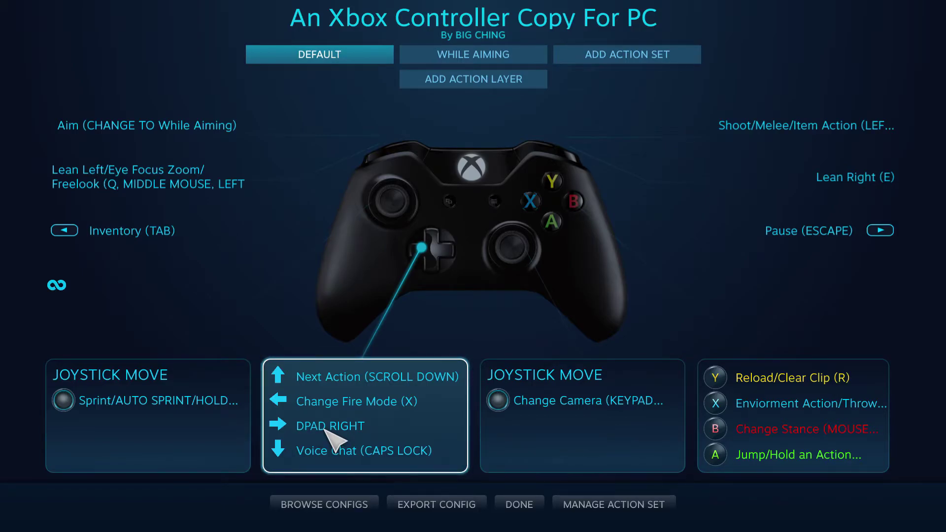
pyautogui.click(476, 58)
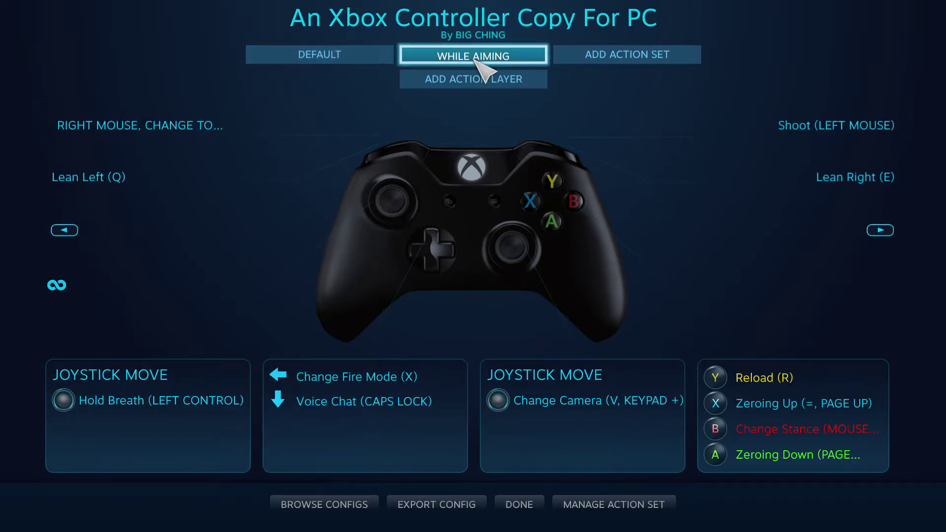
pyautogui.click(300, 56)
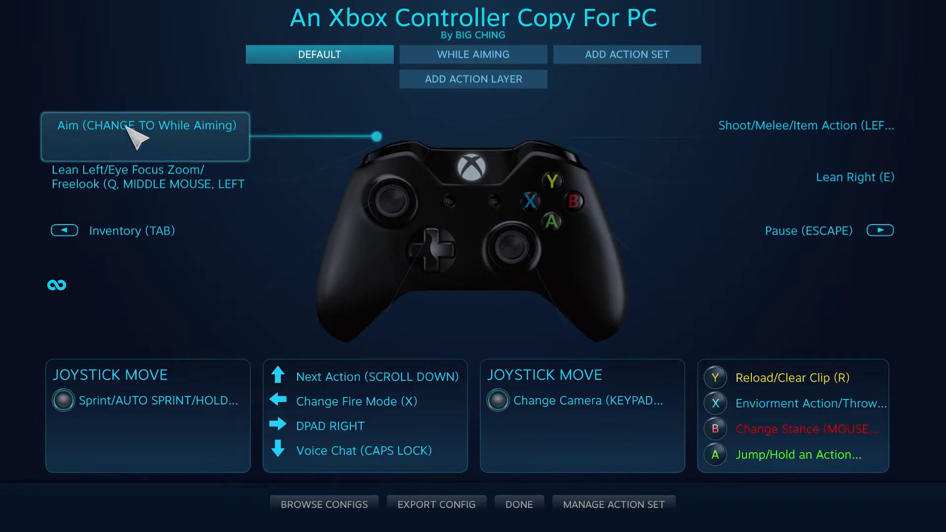
pyautogui.click(438, 58)
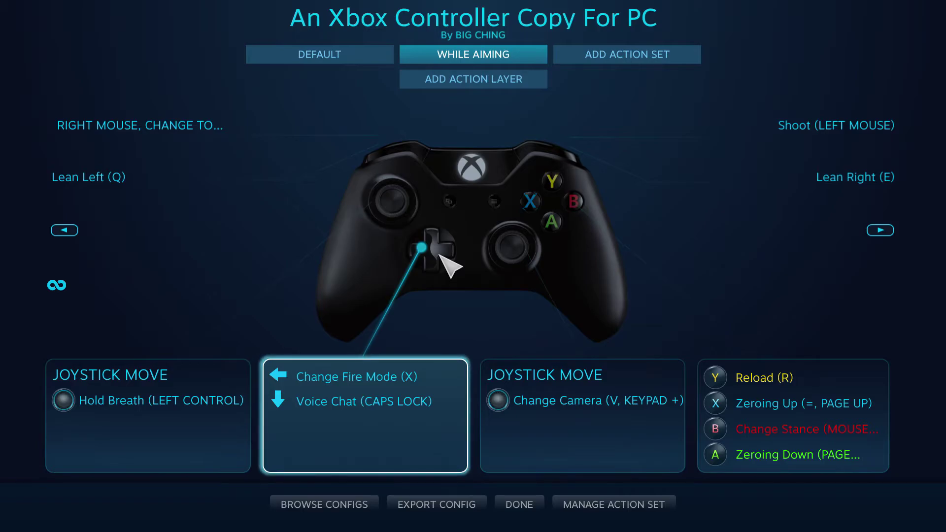
pyautogui.click(346, 60)
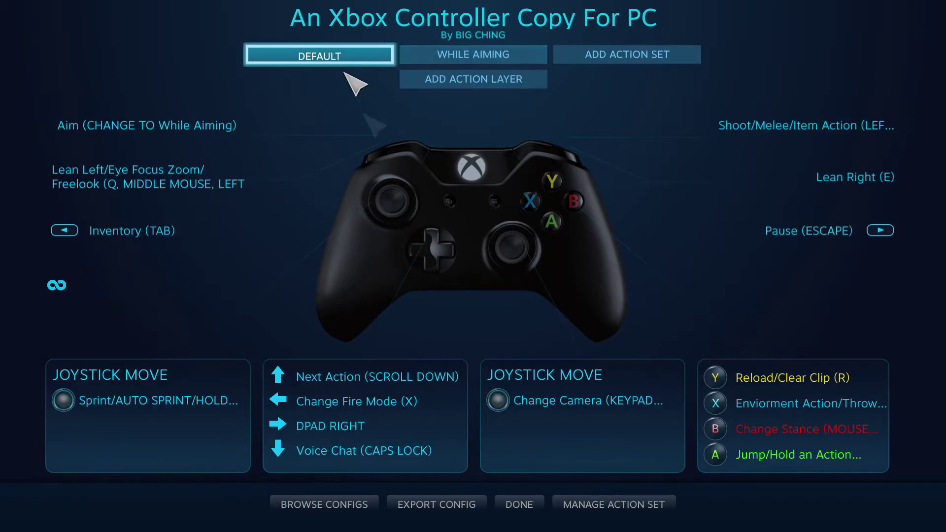
# Step: Close the controller configuration, return to the Big Picture home screen and exit Big Picture
pyautogui.click(515, 502)
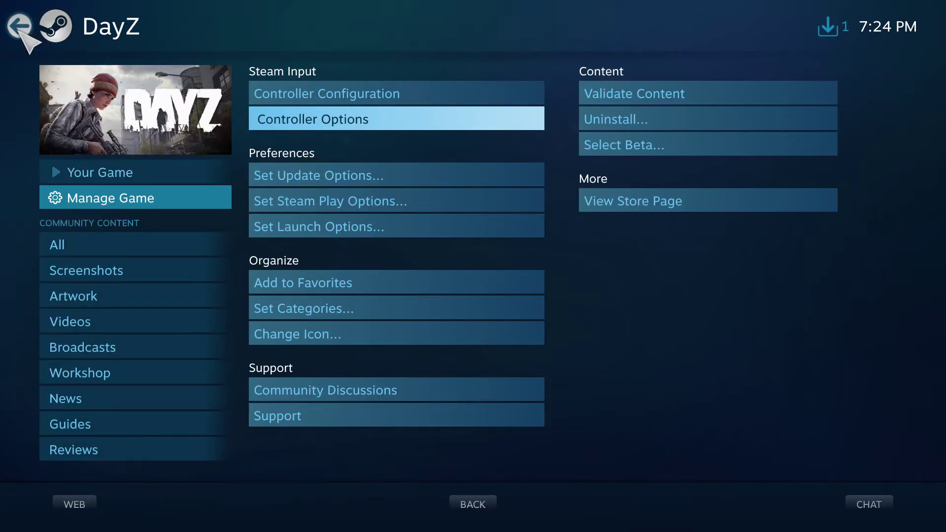
pyautogui.click(21, 28)
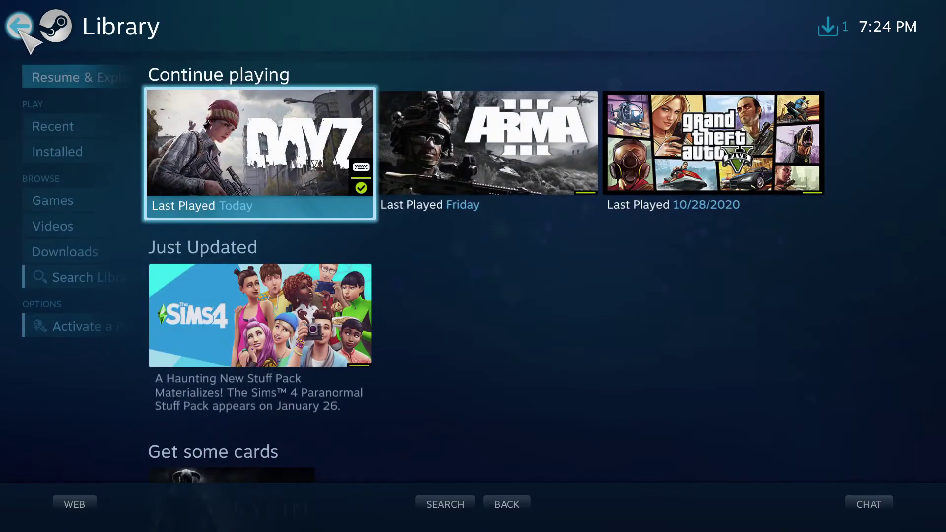
pyautogui.click(20, 29)
pyautogui.click(783, 56)
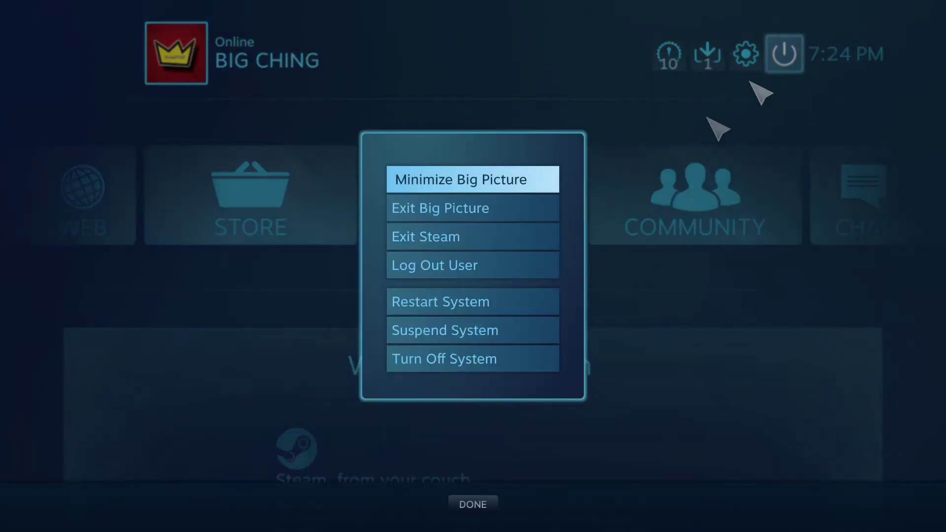
pyautogui.click(501, 211)
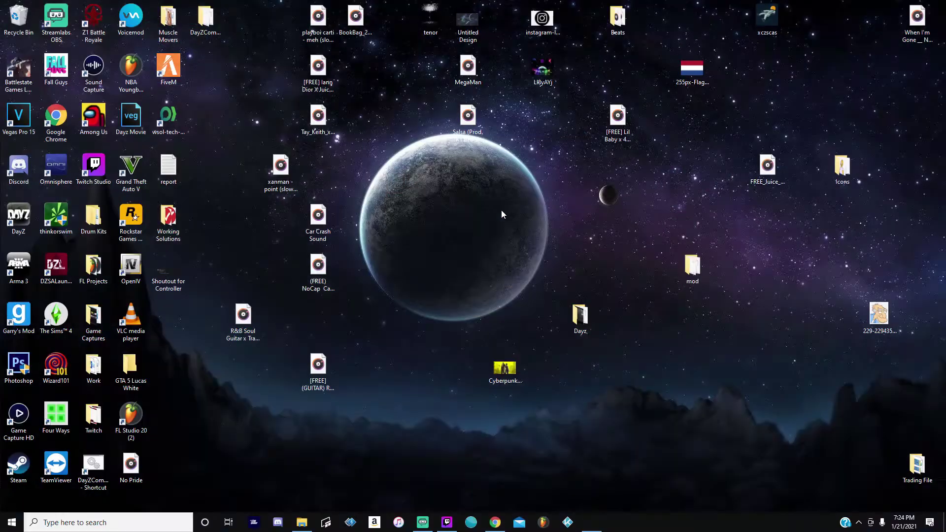
# Step: Restore the Steam window and open a message chat with an online friend from the profile's friends list
pyautogui.click(598, 524)
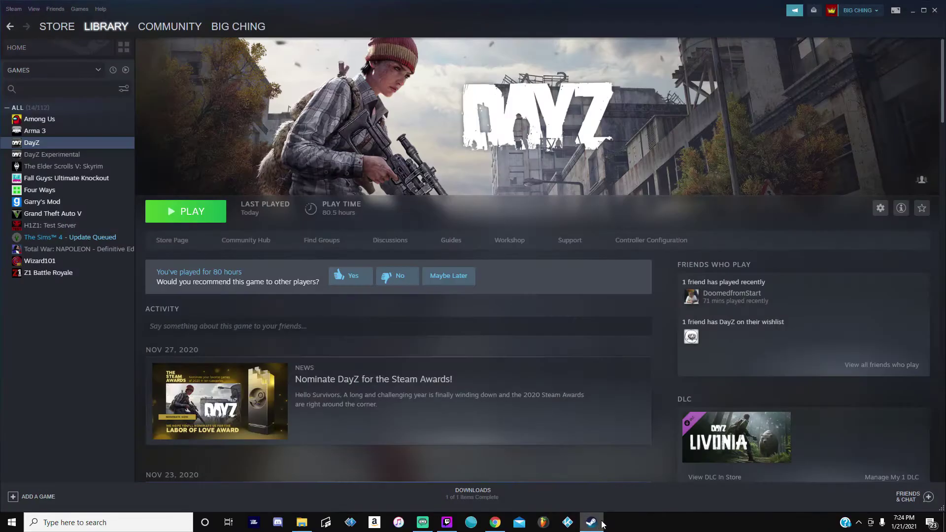
pyautogui.click(232, 29)
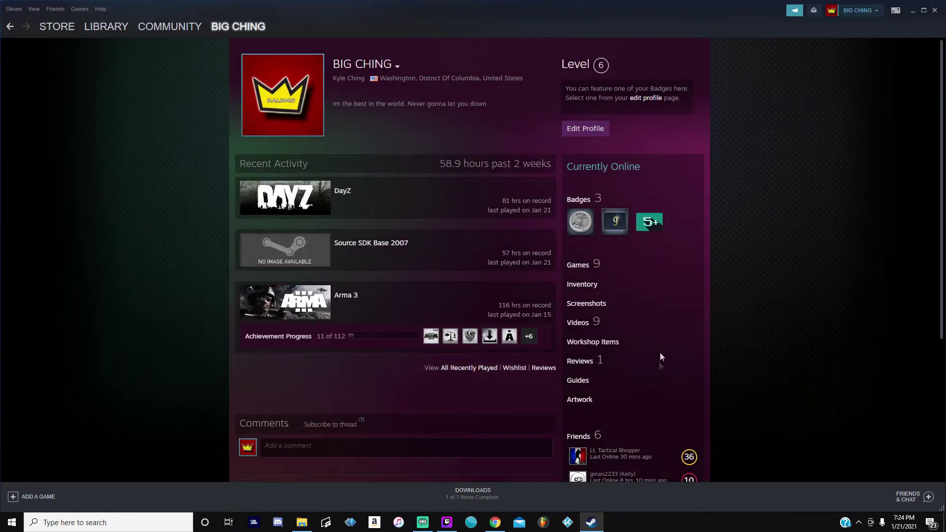
pyautogui.scroll(-4, 661, 353)
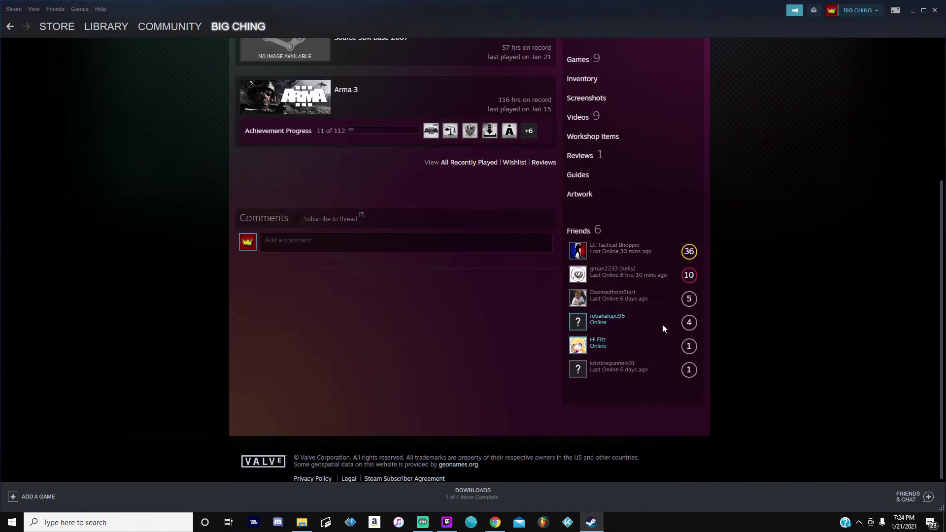
pyautogui.click(641, 343)
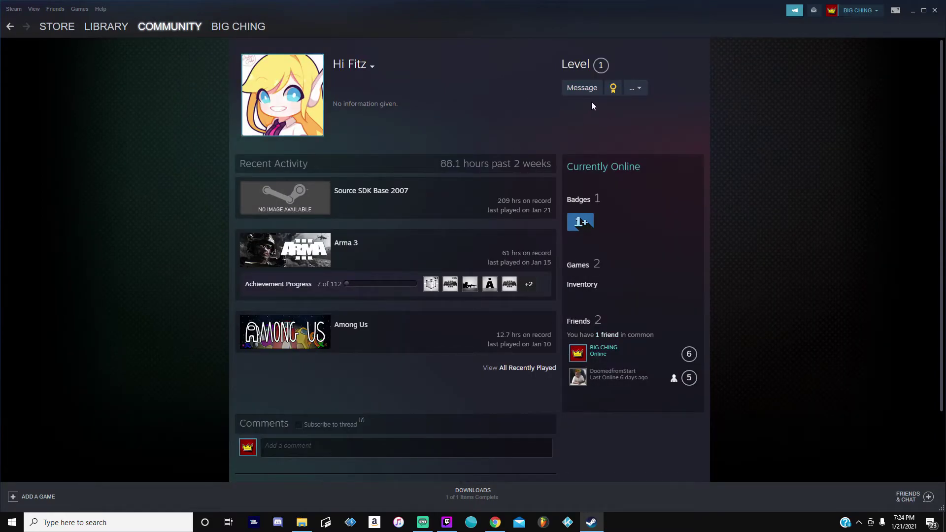
pyautogui.click(590, 96)
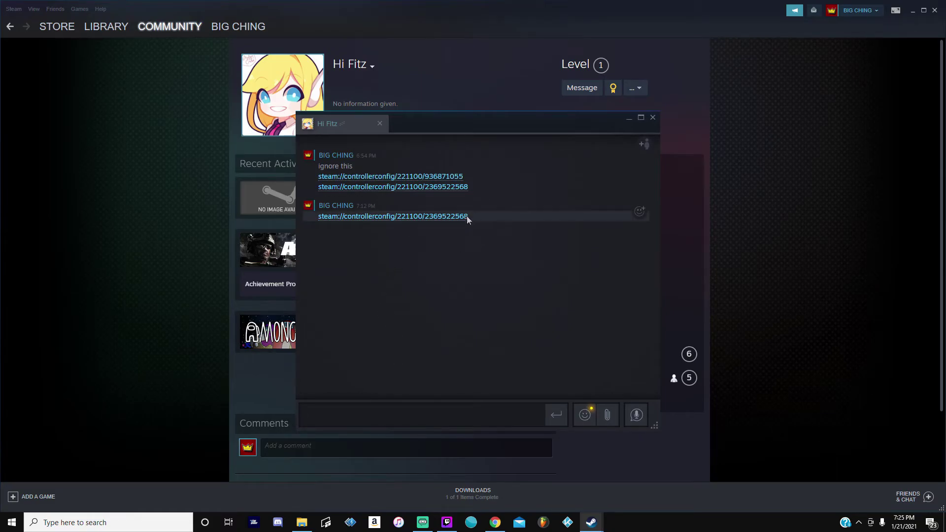
pyautogui.moveTo(471, 215); pyautogui.dragTo(313, 221)
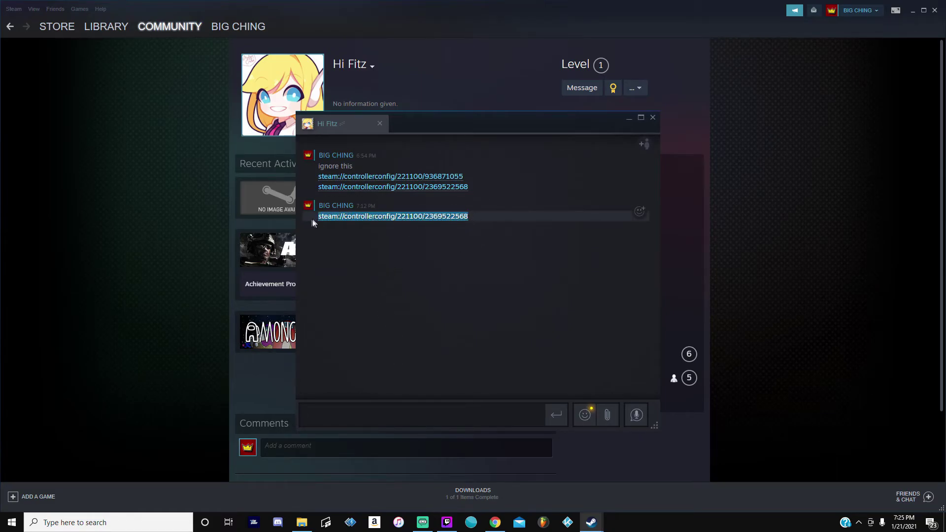
pyautogui.rightClick(350, 222)
pyautogui.click(363, 229)
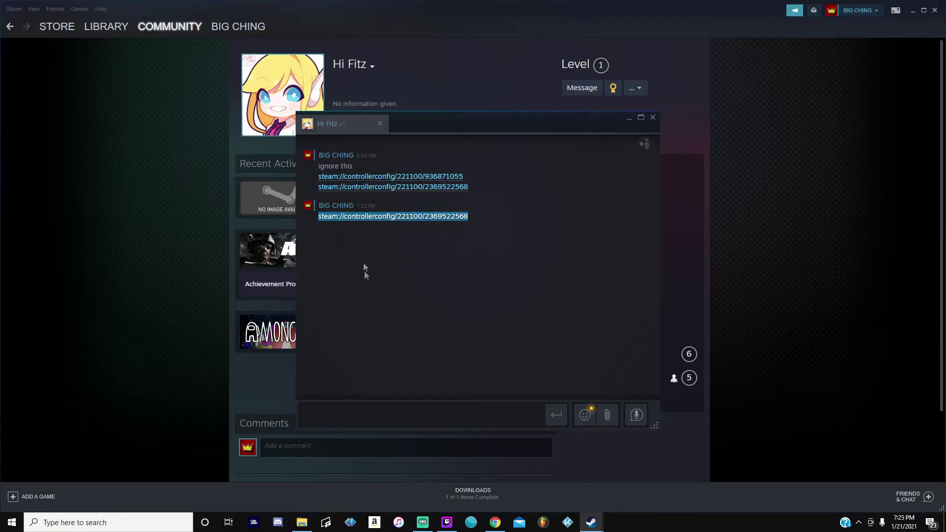
pyautogui.click(409, 415)
pyautogui.rightClick(414, 411)
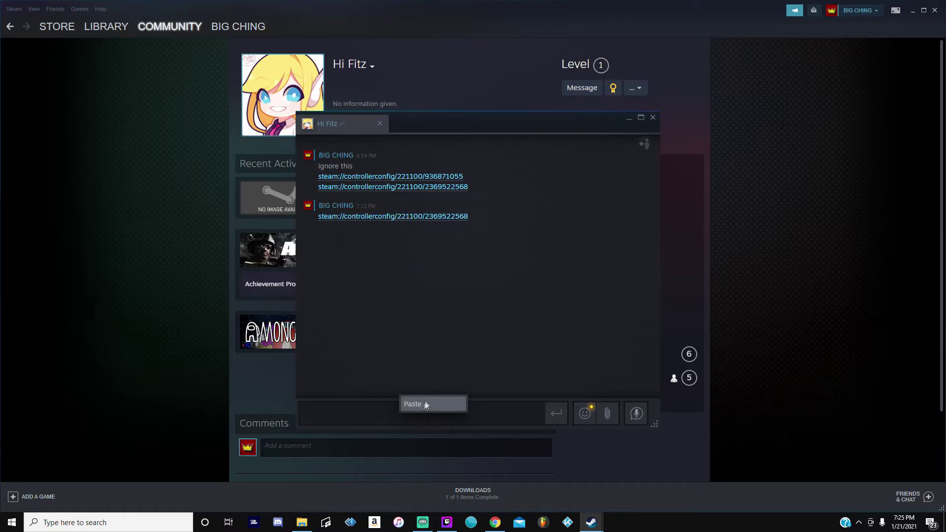
pyautogui.click(419, 401)
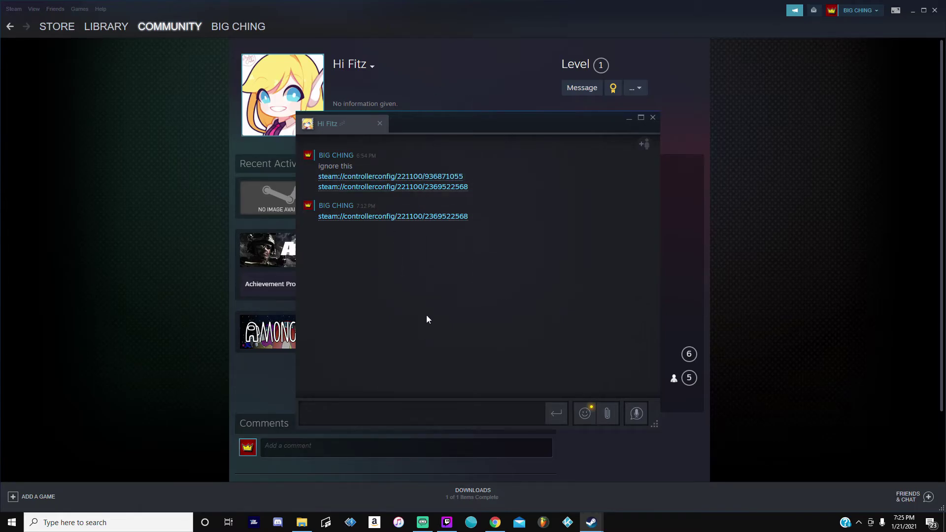
# Step: Open the most recent controllerconfig link in the chat, apply the previewed DayZ configuration and close the configurator
pyautogui.click(400, 218)
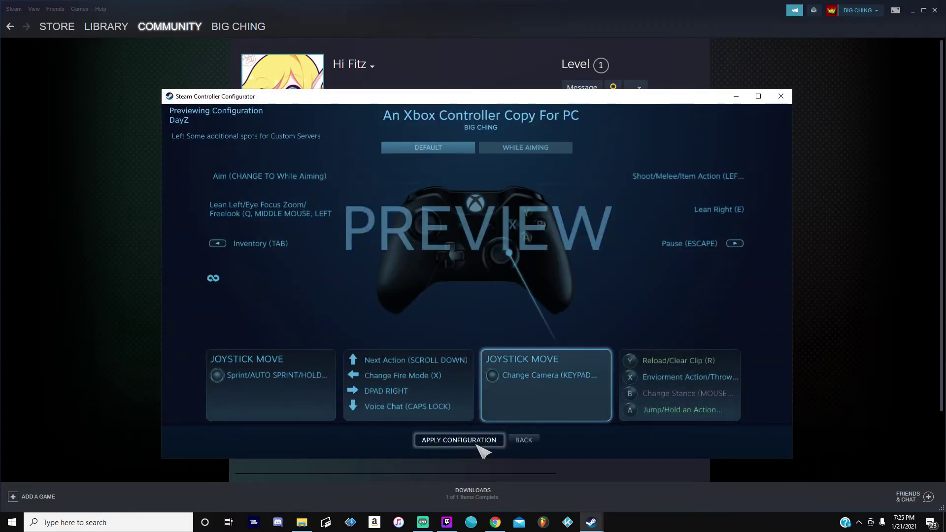
pyautogui.click(477, 444)
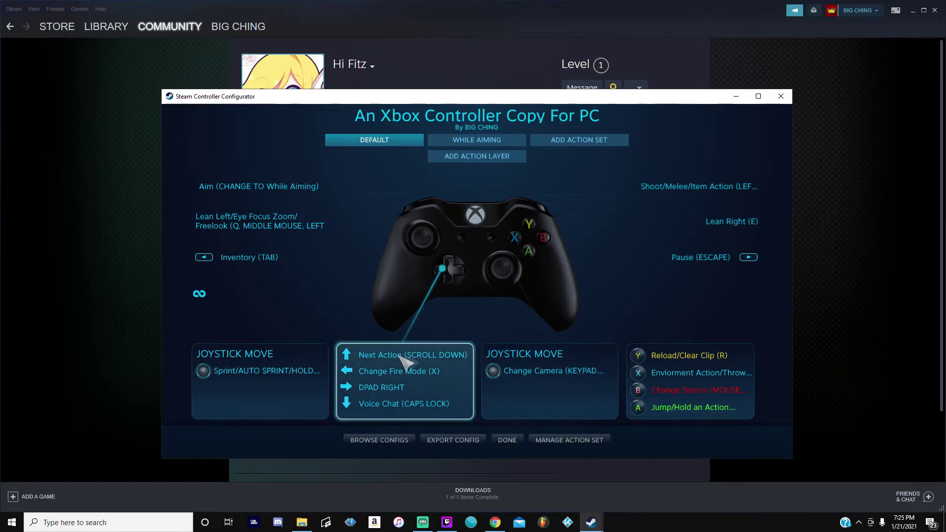
pyautogui.click(500, 443)
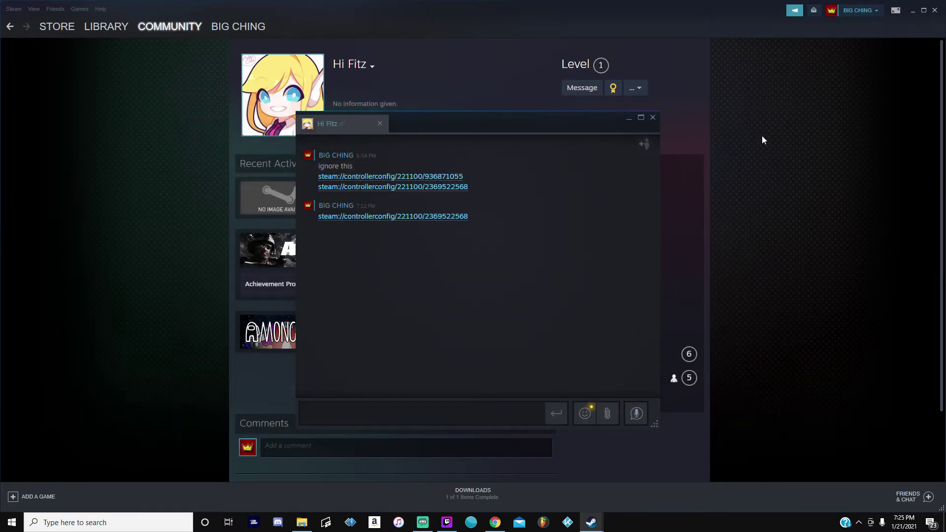